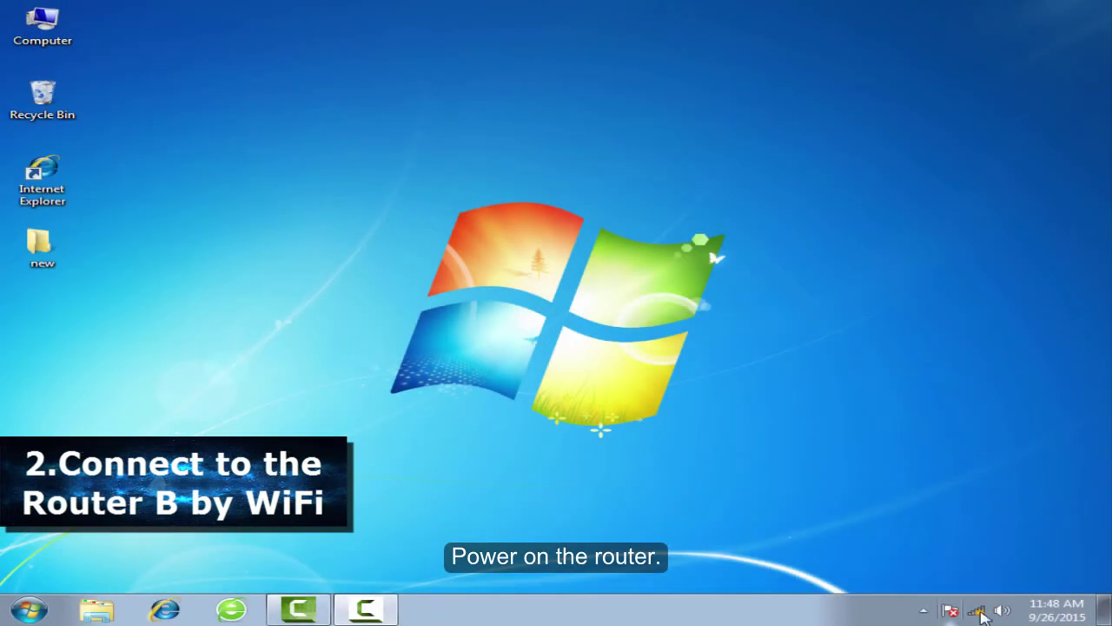
# Connect Windows 7 to the Tenda_000018 WiFi network using the wireless password from router B's label.
pyautogui.click(980, 612)
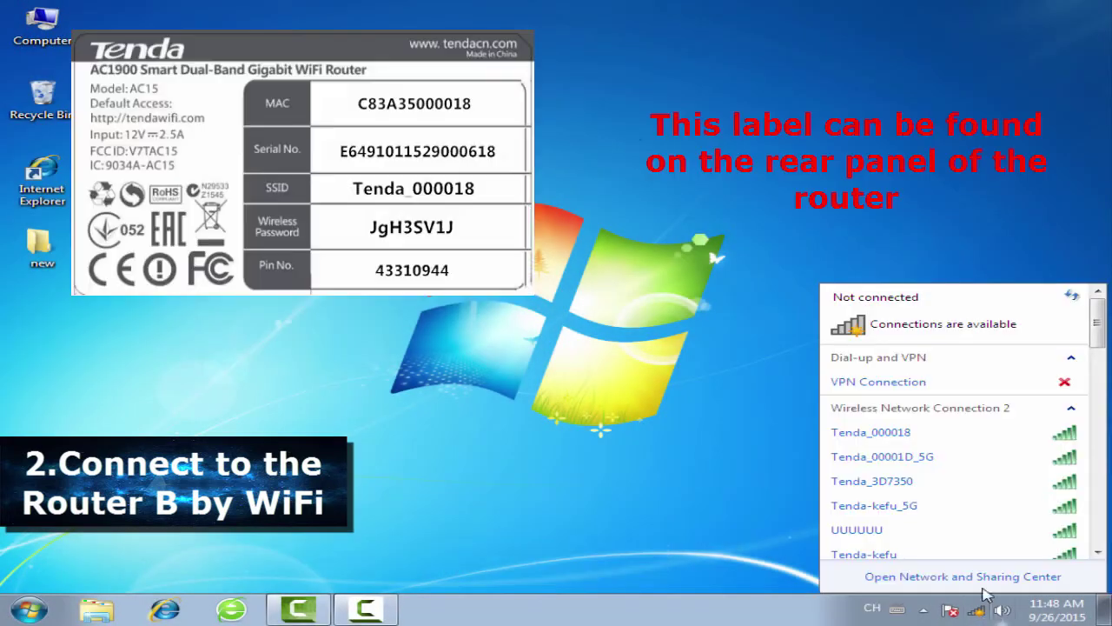
pyautogui.click(851, 425)
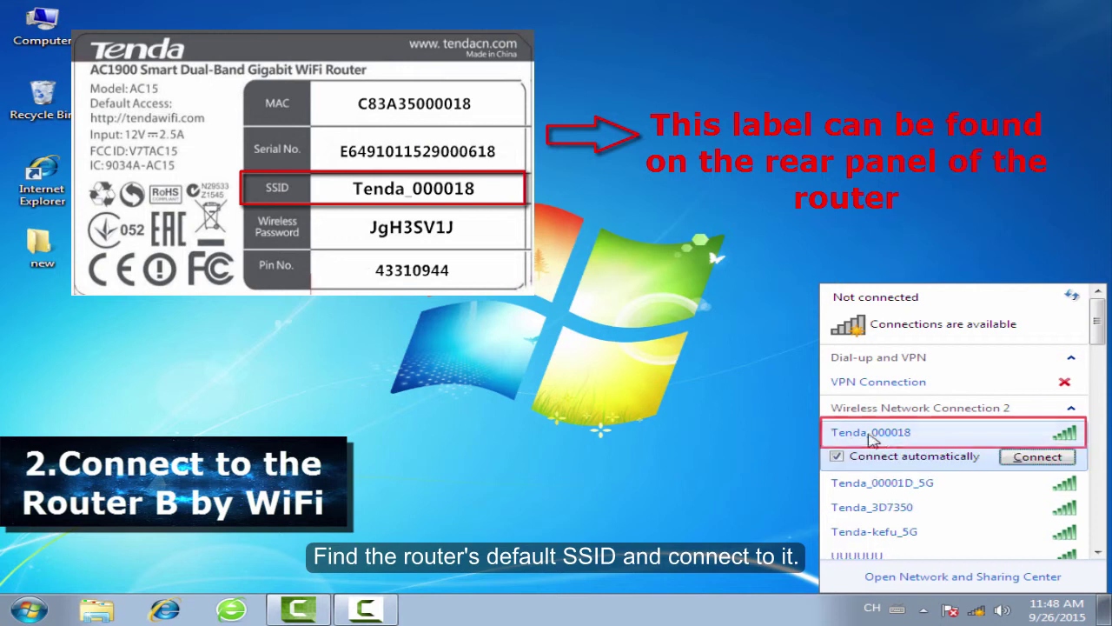
pyautogui.click(1035, 458)
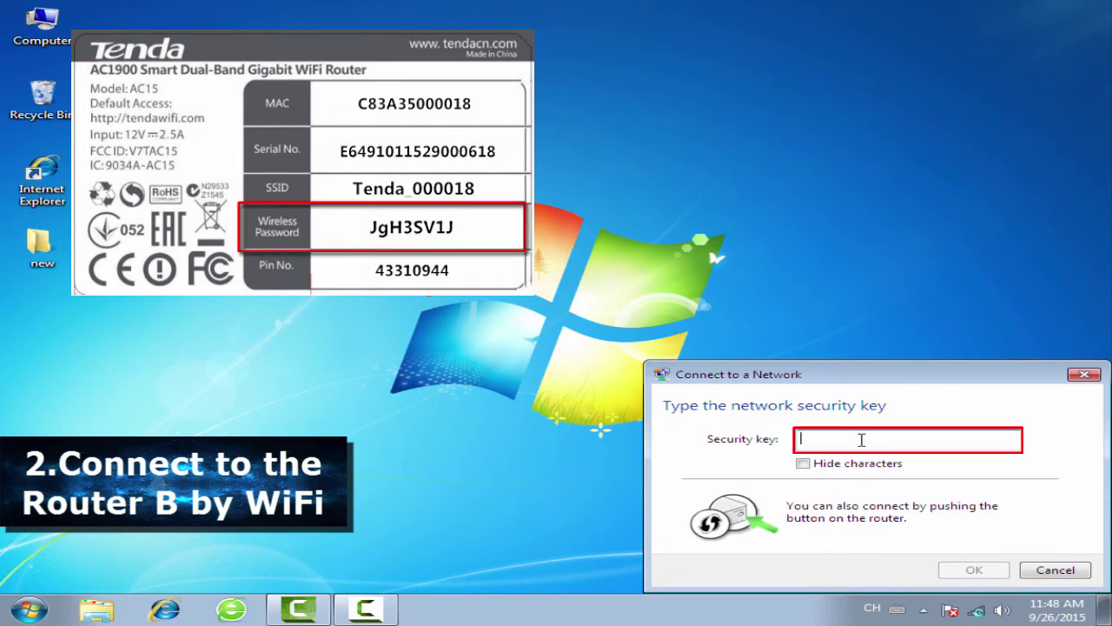
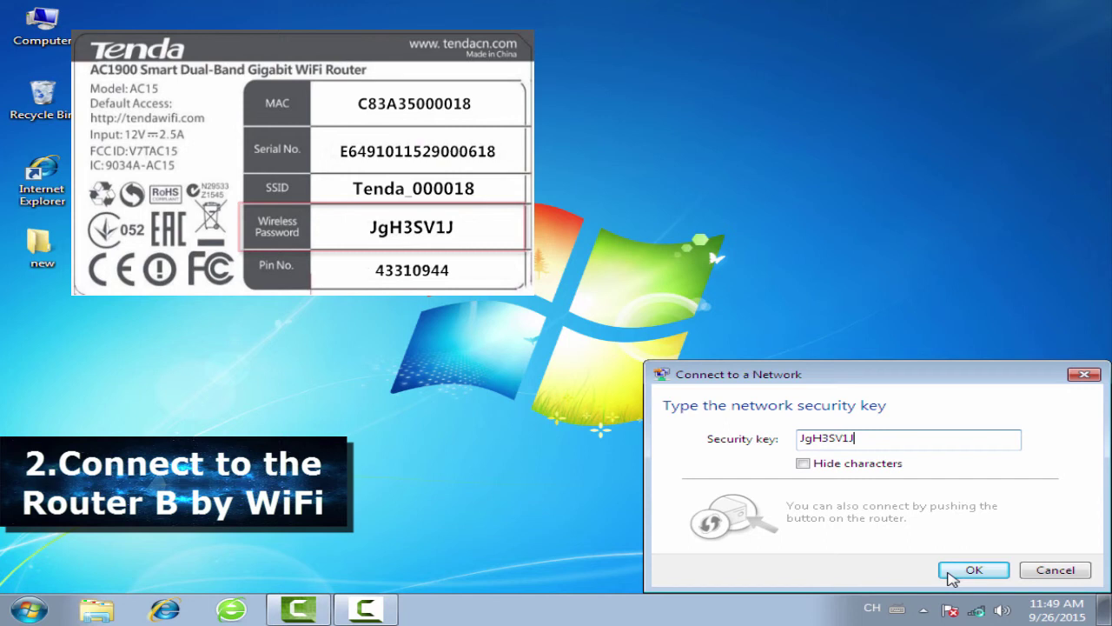
pyautogui.click(958, 572)
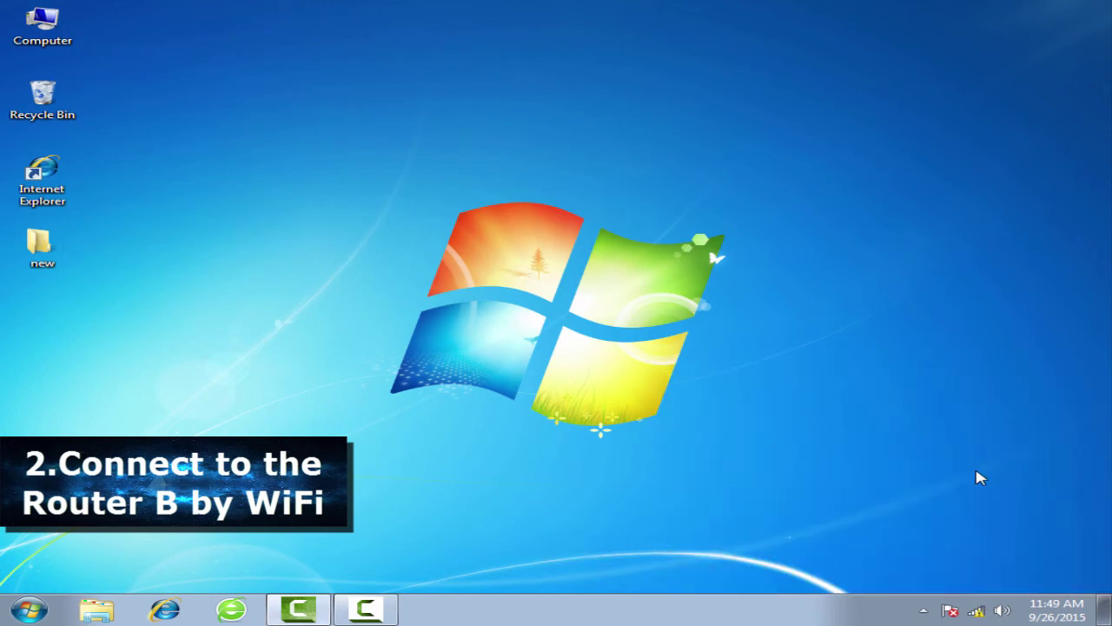
pyautogui.click(976, 610)
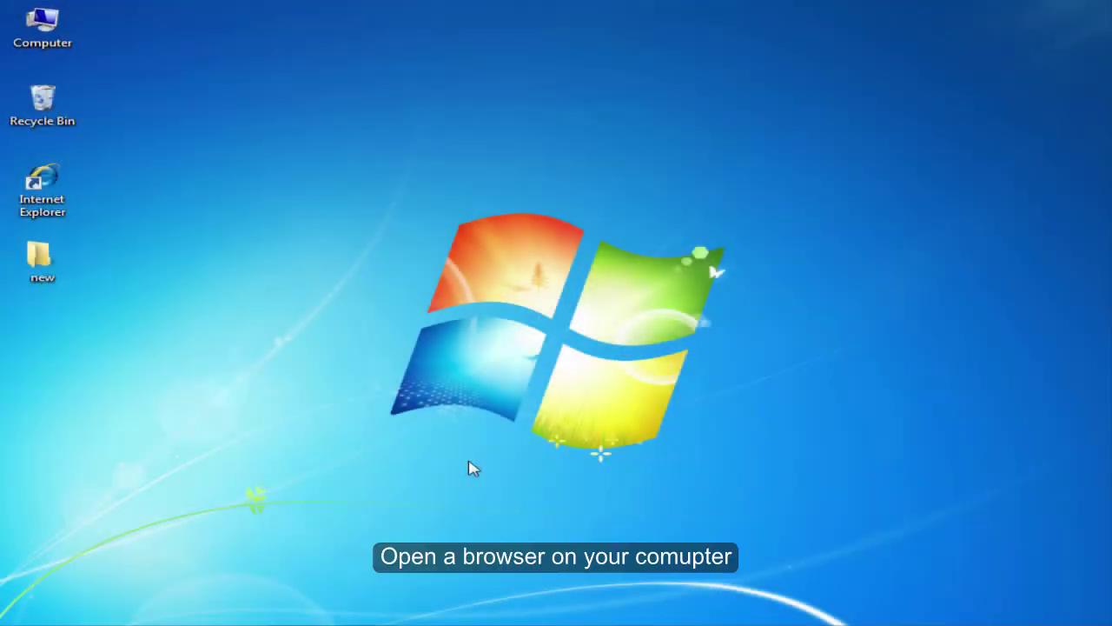
pyautogui.click(65, 182)
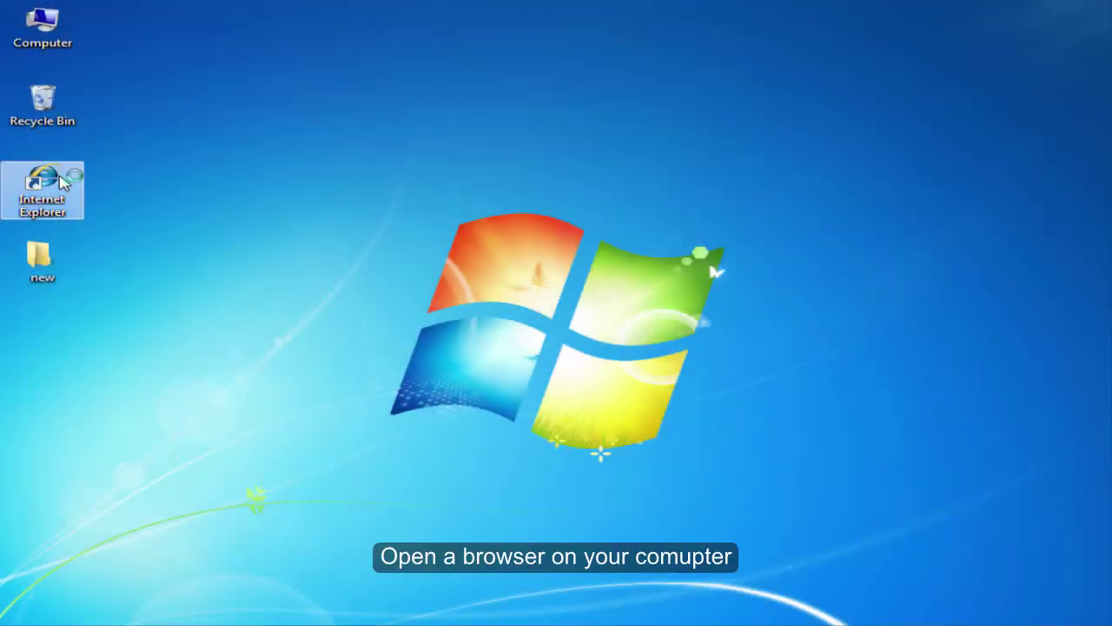
pyautogui.doubleClick(65, 182)
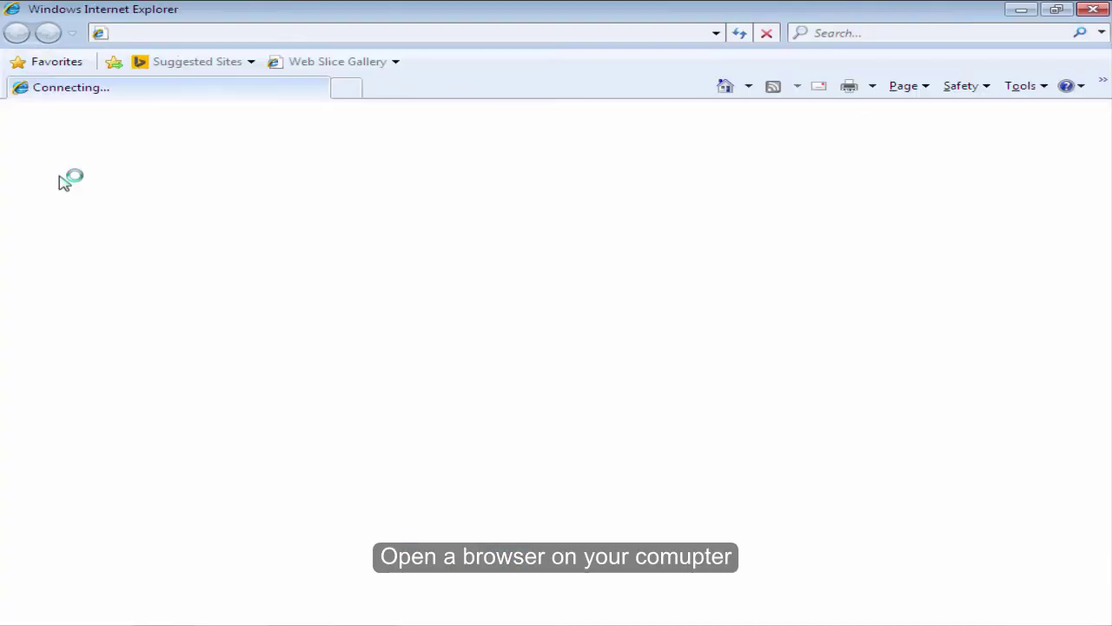
pyautogui.click(205, 32)
pyautogui.press('BackSpace')
pyautogui.press('BackSpace')
pyautogui.press('BackSpace')
pyautogui.press('BackSpace')
pyautogui.press('BackSpace')
pyautogui.press('BackSpace')
pyautogui.press('BackSpace')
pyautogui.press('BackSpace')
pyautogui.press('BackSpace')
pyautogui.press('BackSpace')
pyautogui.press('BackSpace')
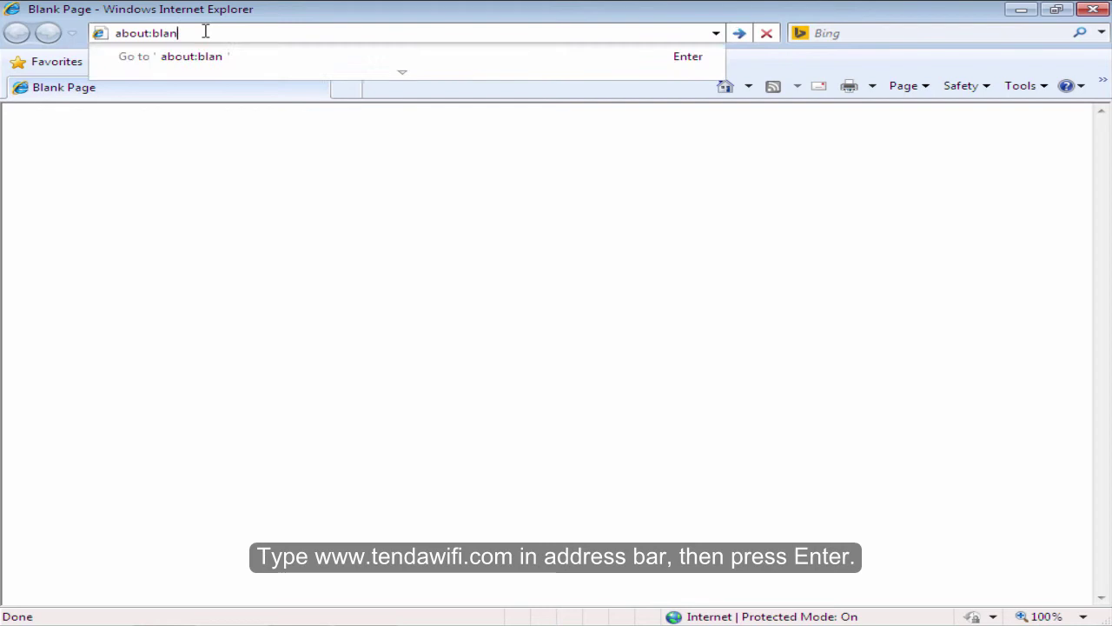
pyautogui.write('www')
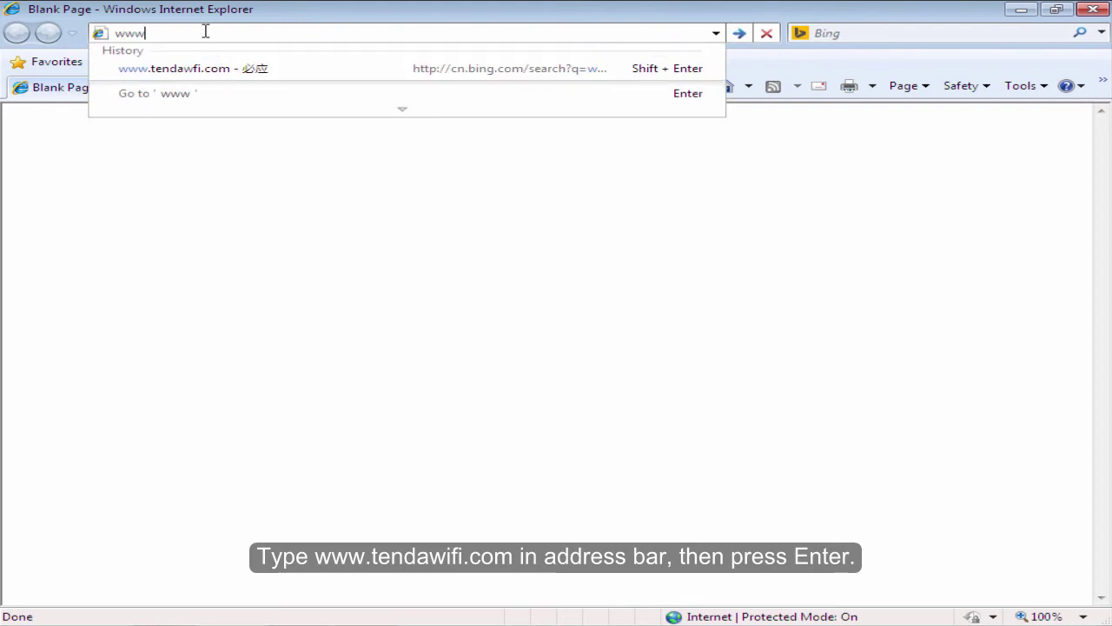
pyautogui.write('.tendawif')
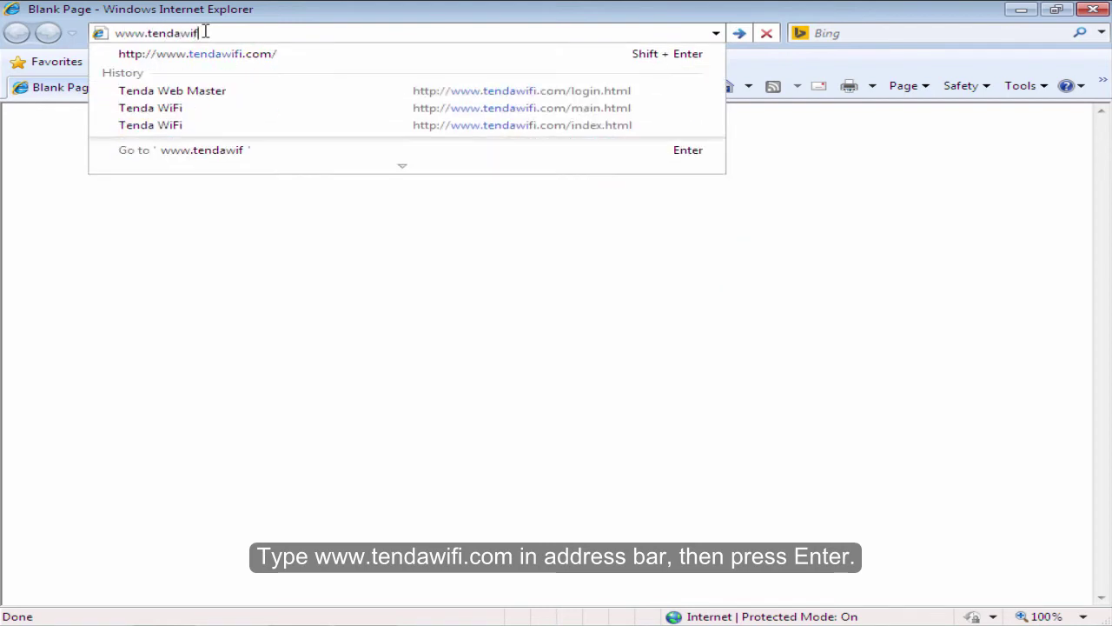
pyautogui.write('i.com')
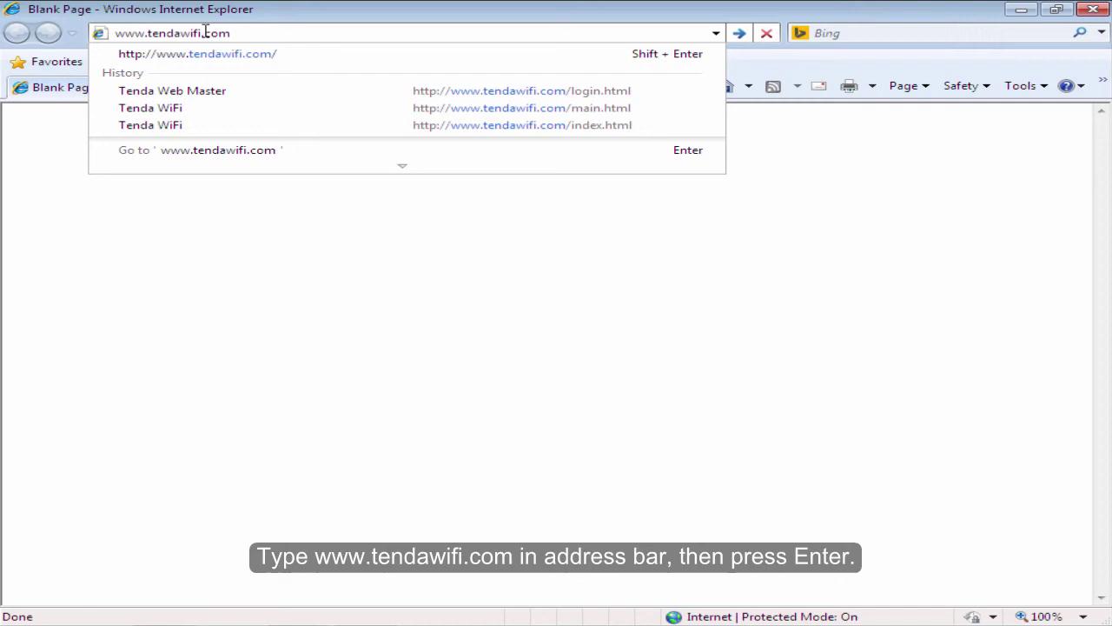
pyautogui.press('Return')
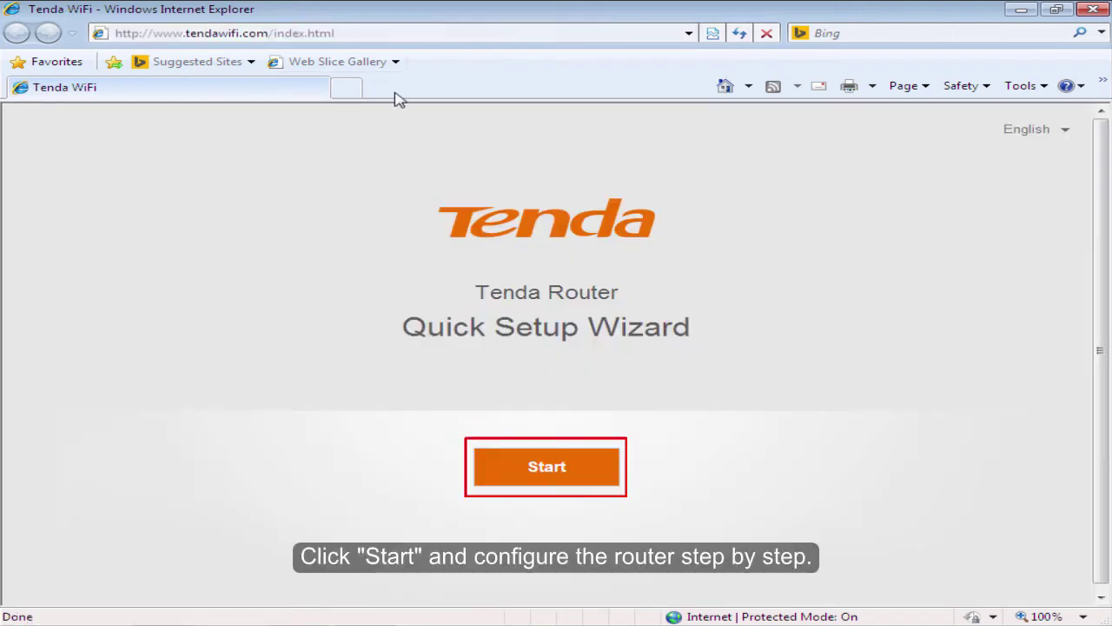
# Start the quick setup wizard, skip the Ethernet cable step, and choose China as the country.
pyautogui.click(557, 473)
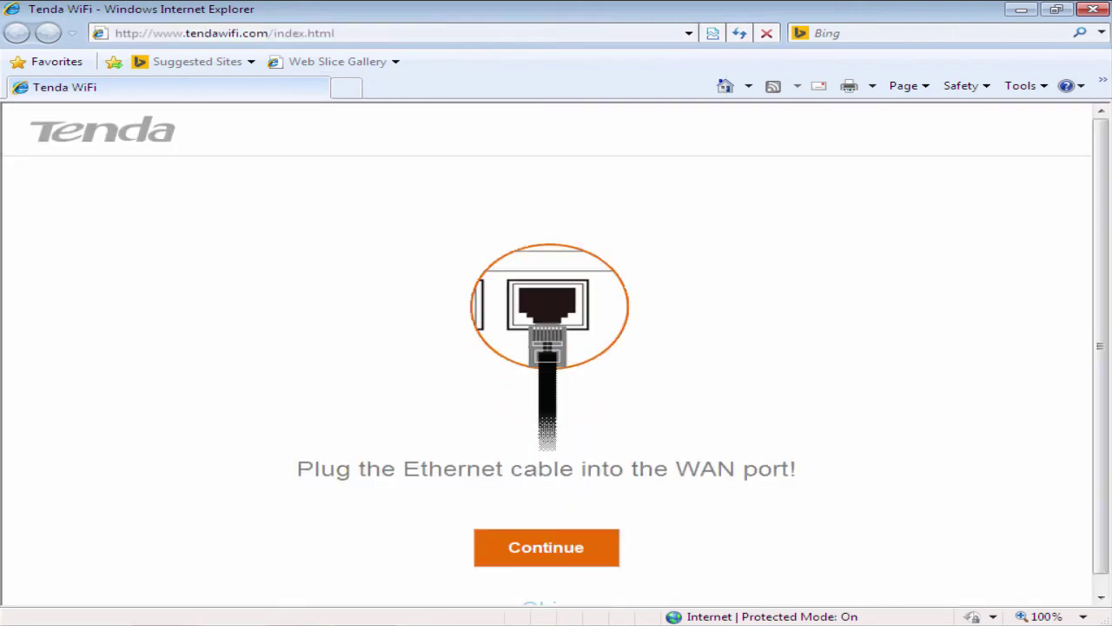
pyautogui.moveTo(1097, 318); pyautogui.dragTo(1043, 409)
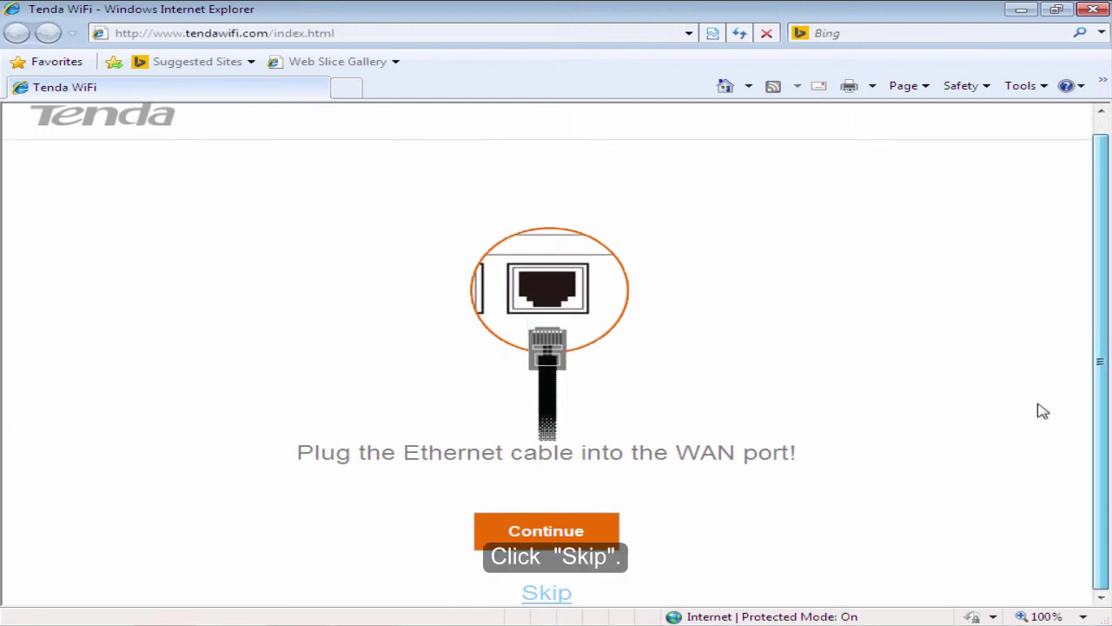
pyautogui.click(545, 594)
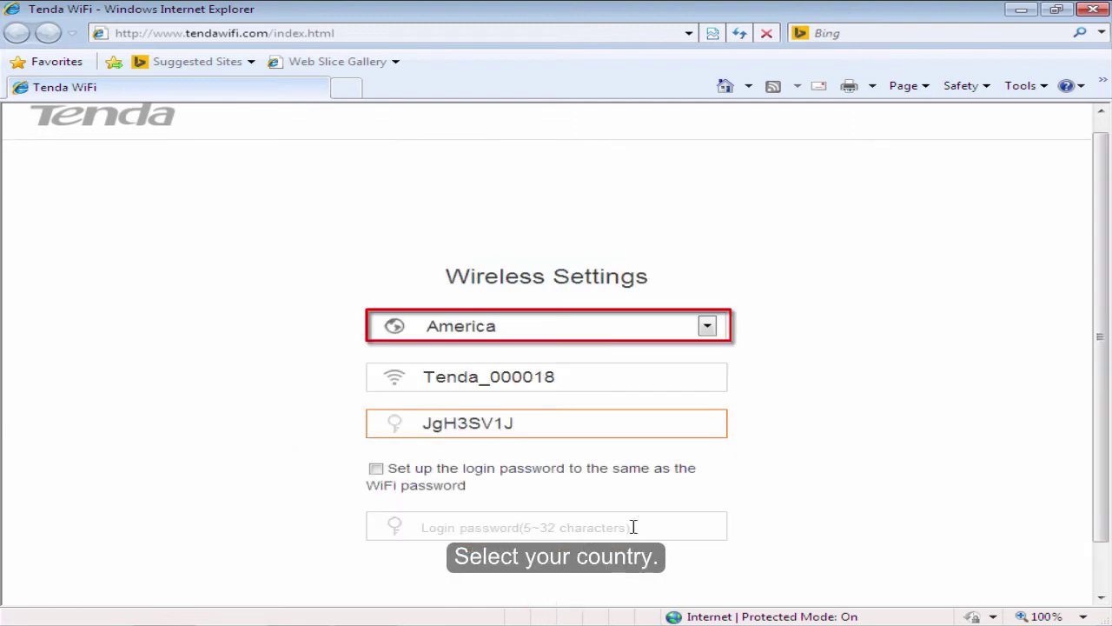
pyautogui.click(709, 327)
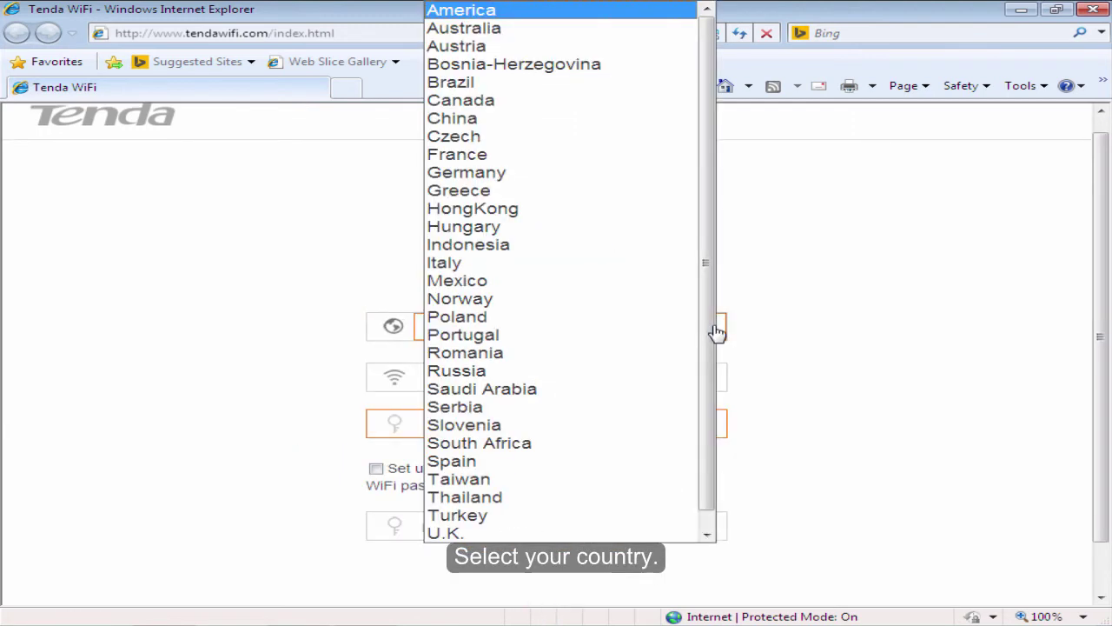
pyautogui.click(546, 122)
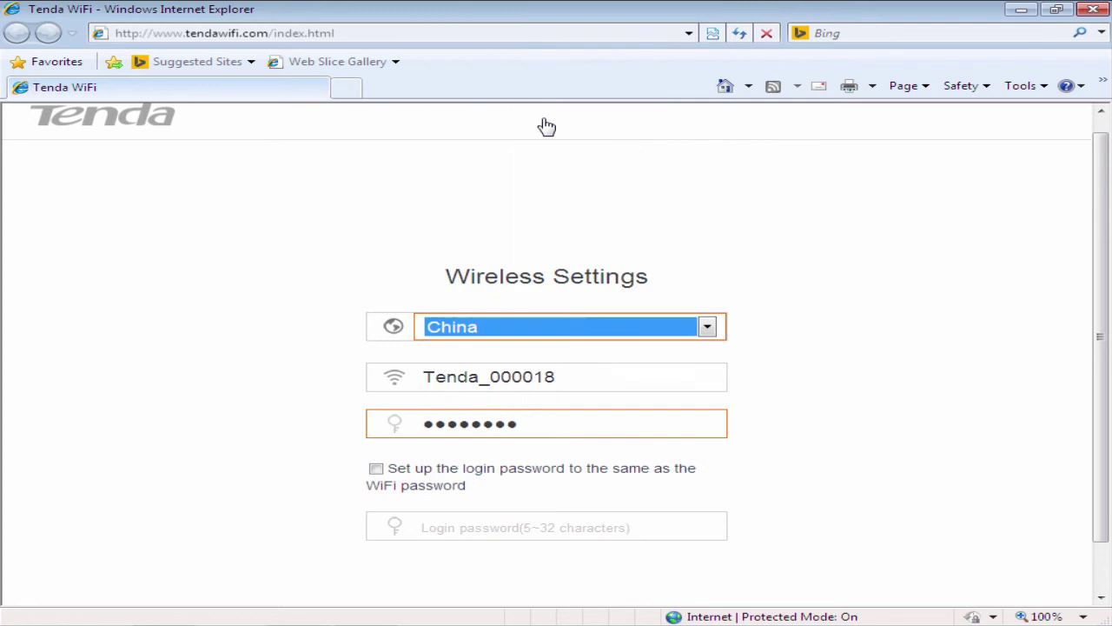
# Rename the WiFi network to Tenda_abc and give it a new WiFi password.
pyautogui.click(580, 376)
pyautogui.press('BackSpace')
pyautogui.press('BackSpace')
pyautogui.press('BackSpace')
pyautogui.press('BackSpace')
pyautogui.press('BackSpace')
pyautogui.press('BackSpace')
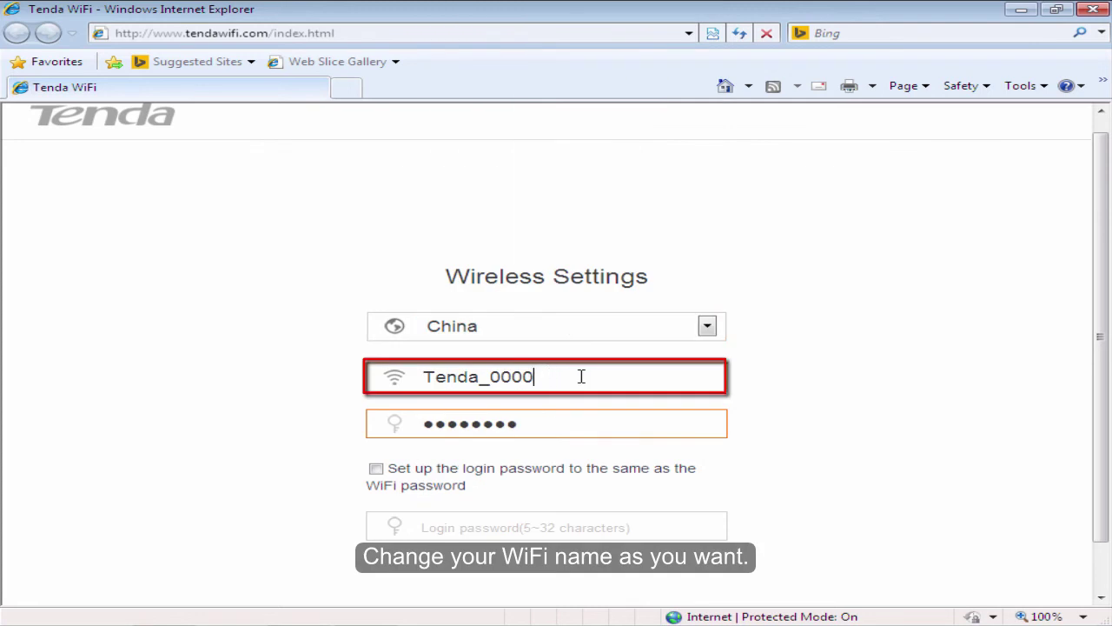
pyautogui.click(573, 415)
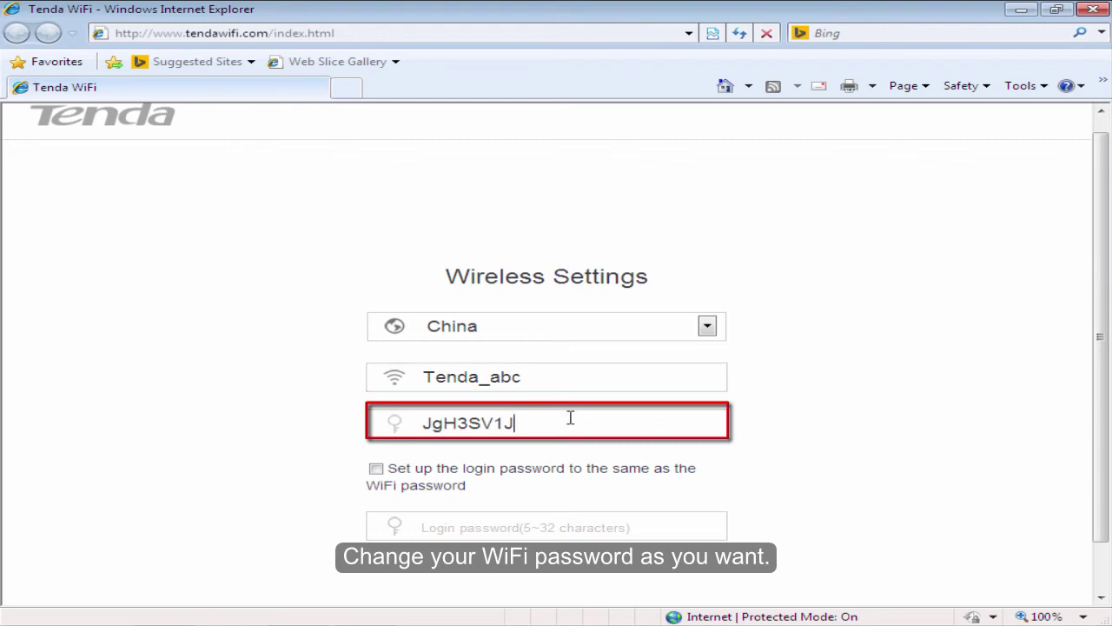
pyautogui.press('BackSpace')
pyautogui.press('BackSpace')
pyautogui.press('BackSpace')
pyautogui.press('BackSpace')
pyautogui.press('BackSpace')
pyautogui.press('BackSpace')
pyautogui.press('BackSpace')
pyautogui.press('BackSpace')
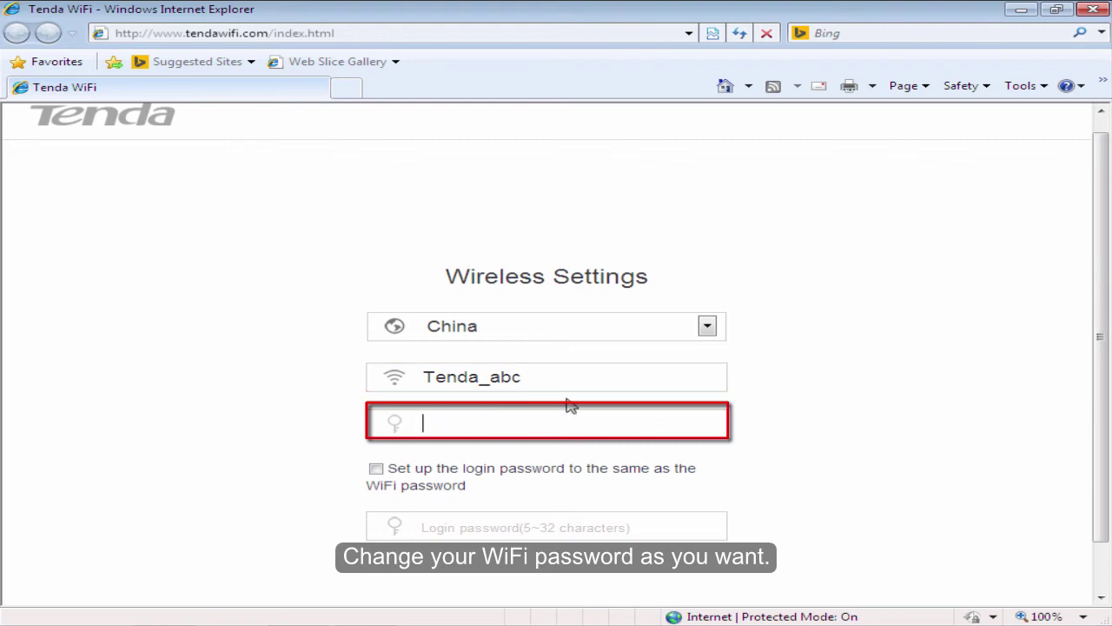
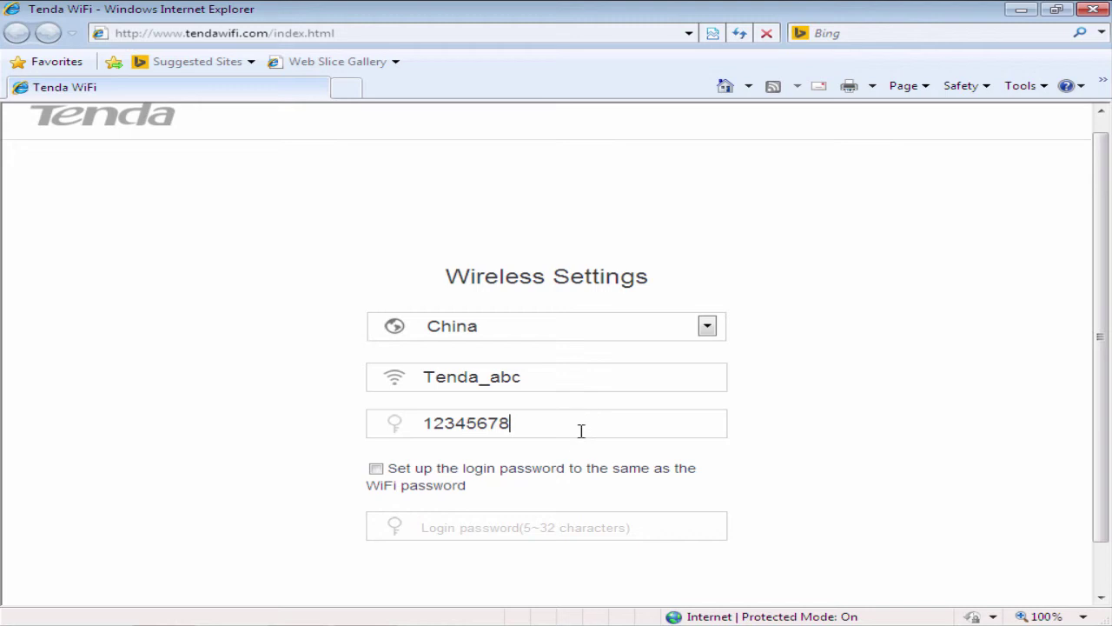
pyautogui.click(573, 447)
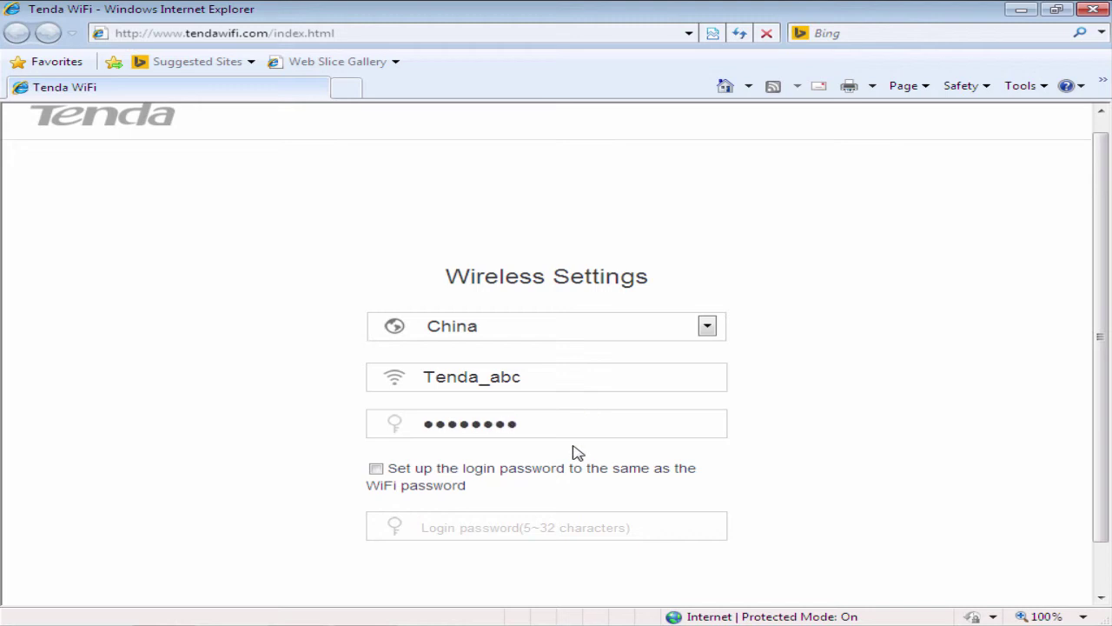
# Set a separate custom login password instead of the WiFi password and submit the wireless setup.
pyautogui.click(377, 471)
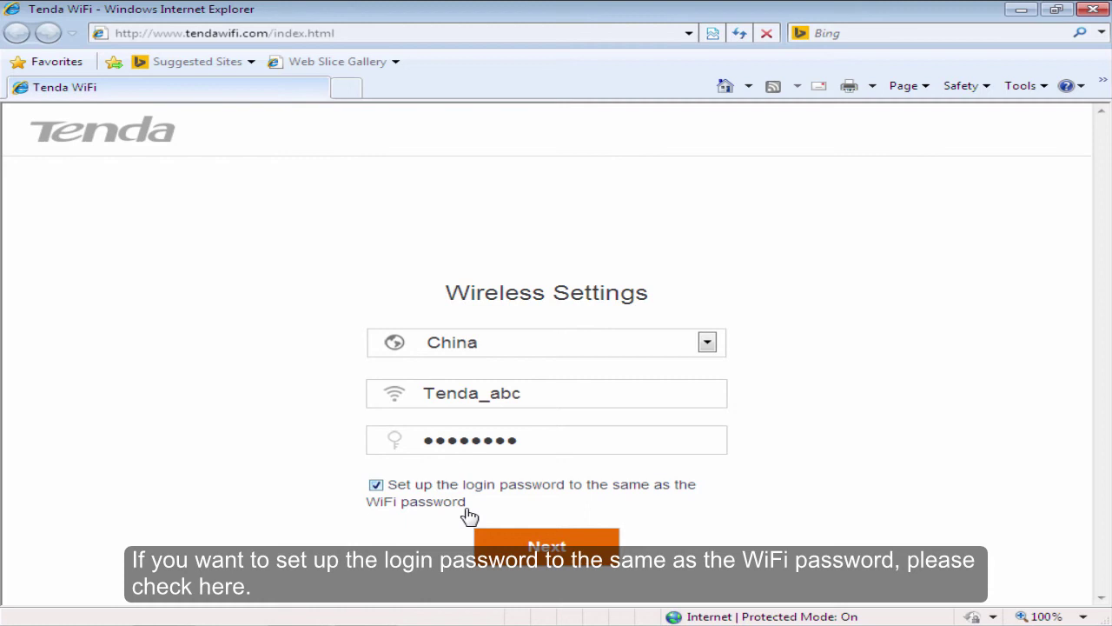
pyautogui.moveTo(1109, 339); pyautogui.dragTo(665, 609)
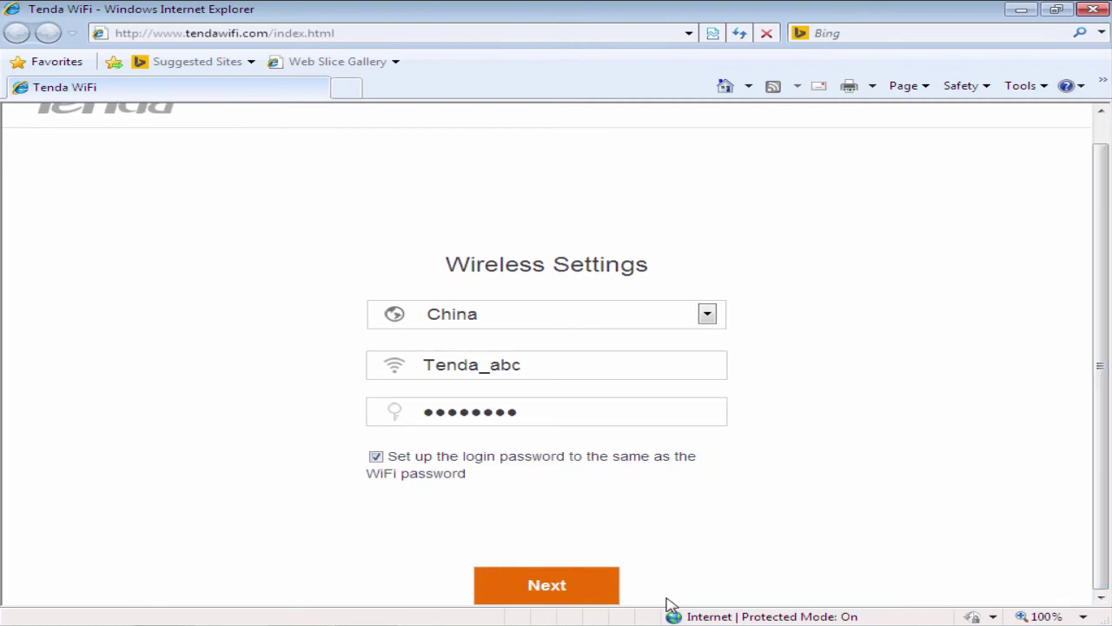
pyautogui.click(376, 457)
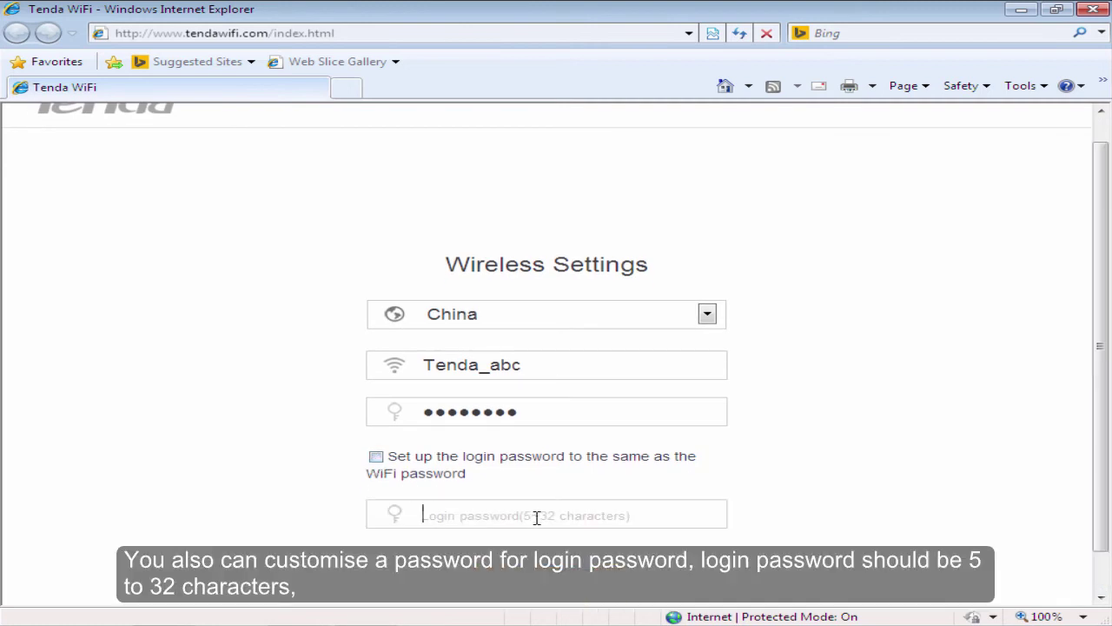
pyautogui.click(634, 516)
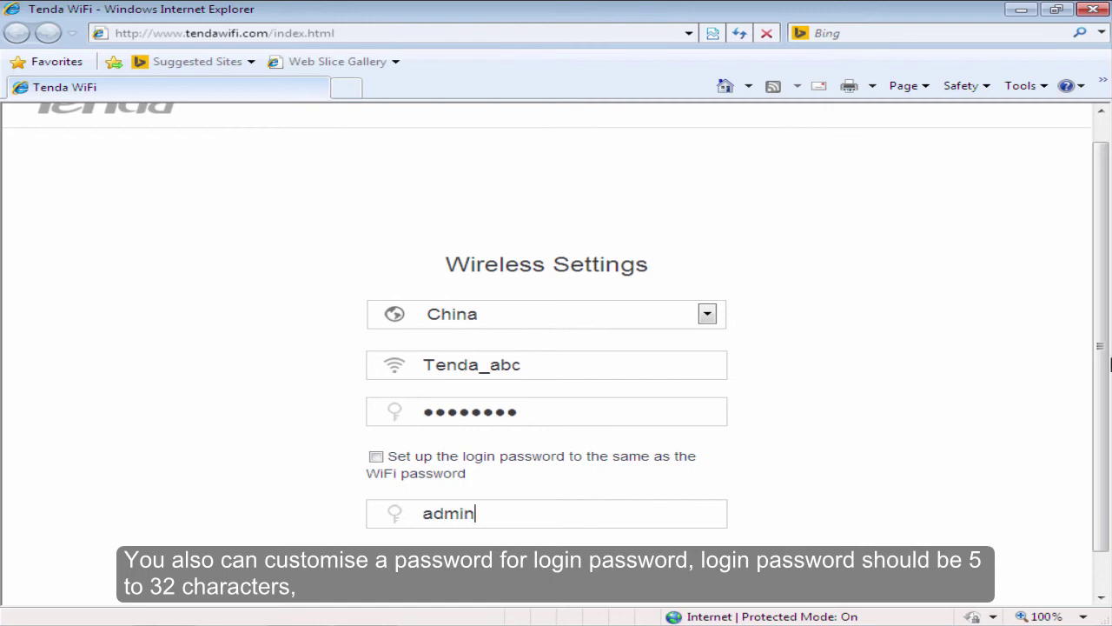
pyautogui.moveTo(1105, 316); pyautogui.dragTo(1105, 403)
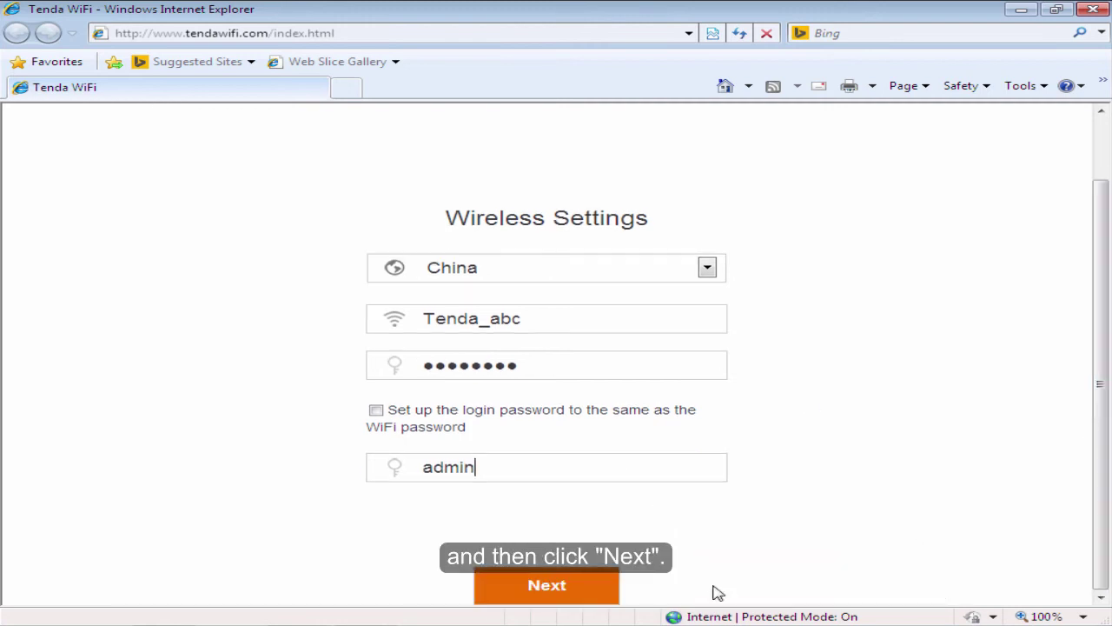
pyautogui.click(574, 585)
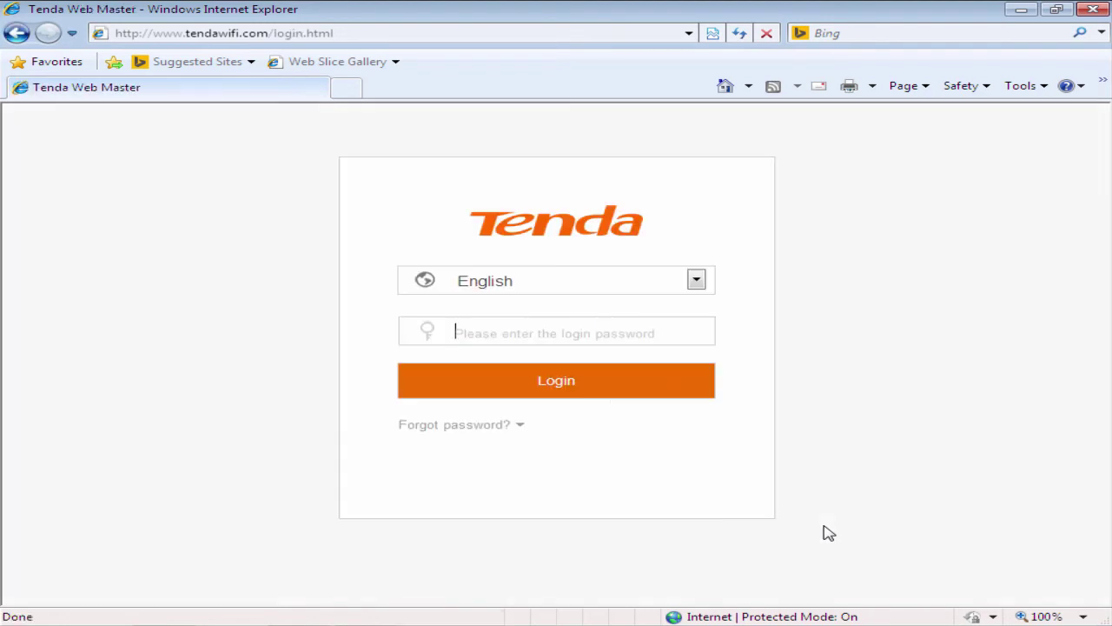
# Log in with the new login password and go to the Wireless Settings page.
pyautogui.click(560, 348)
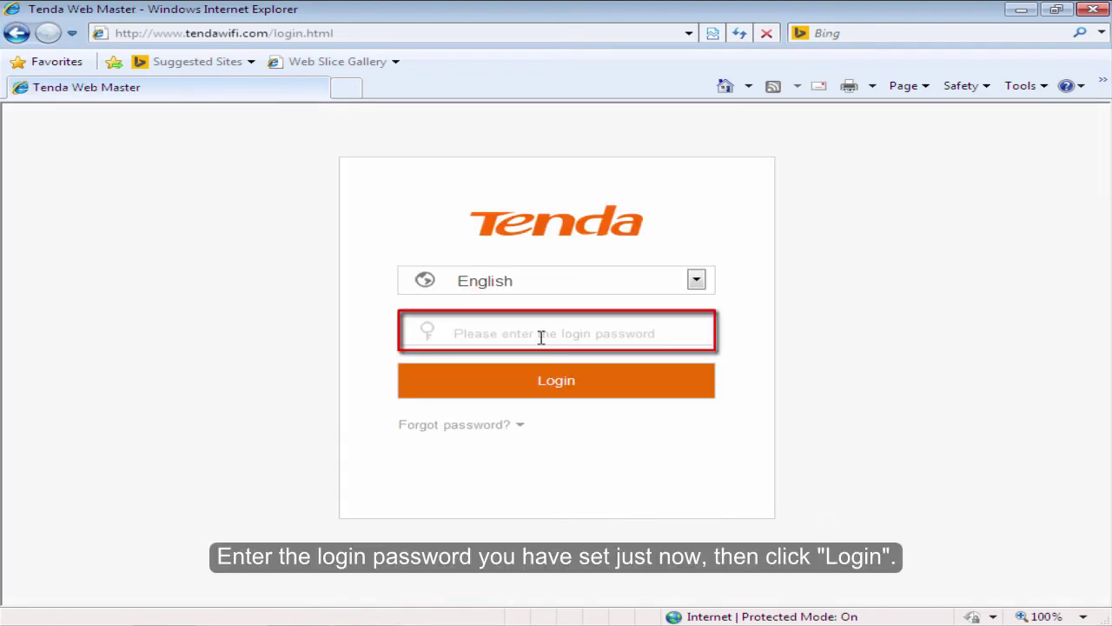
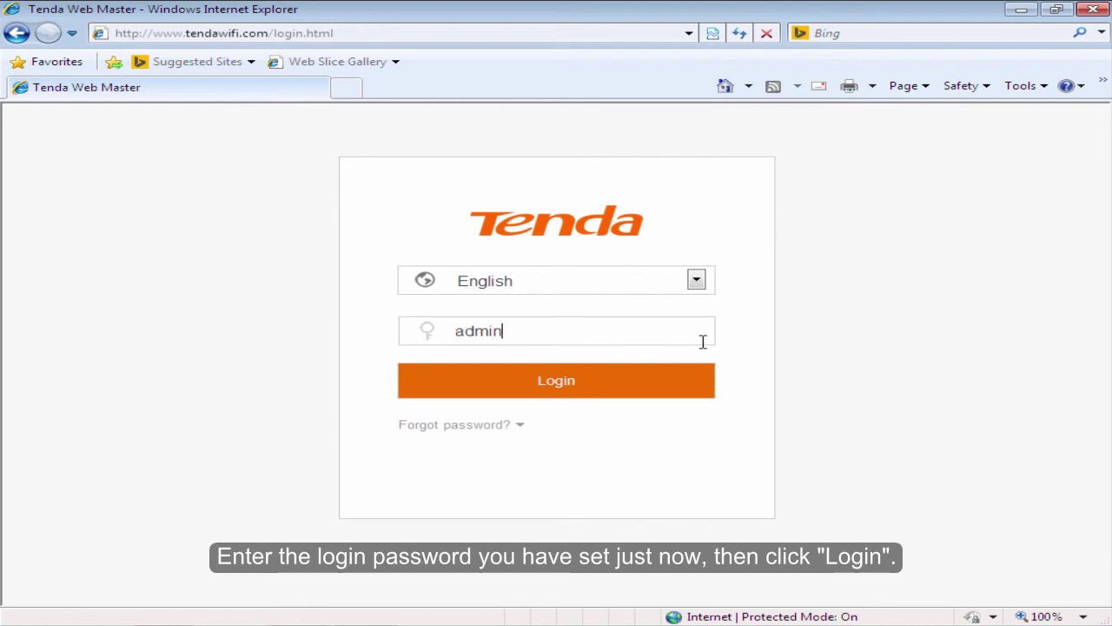
pyautogui.click(583, 398)
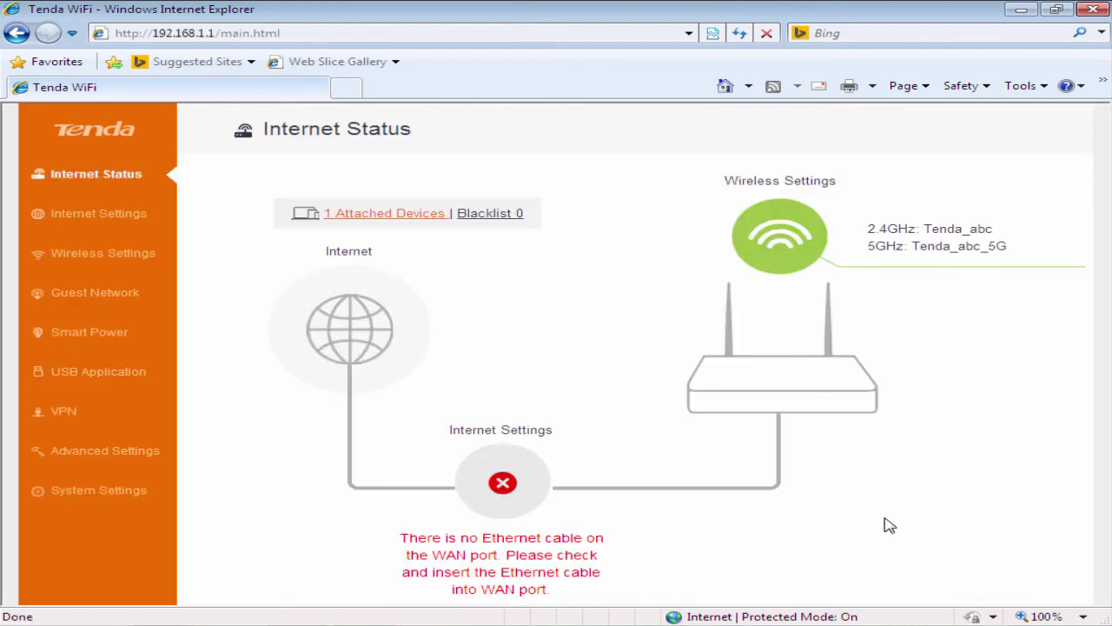
pyautogui.click(101, 257)
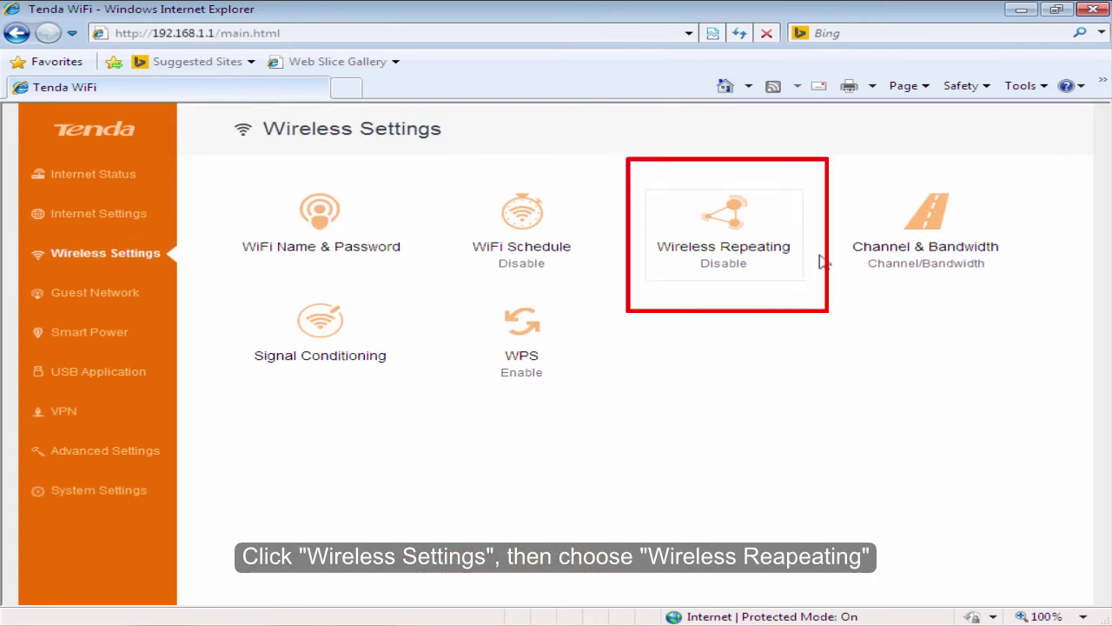
# Enable Wireless Repeating, select Tenda-kefu as the base station network, and enter its WiFi password.
pyautogui.click(784, 278)
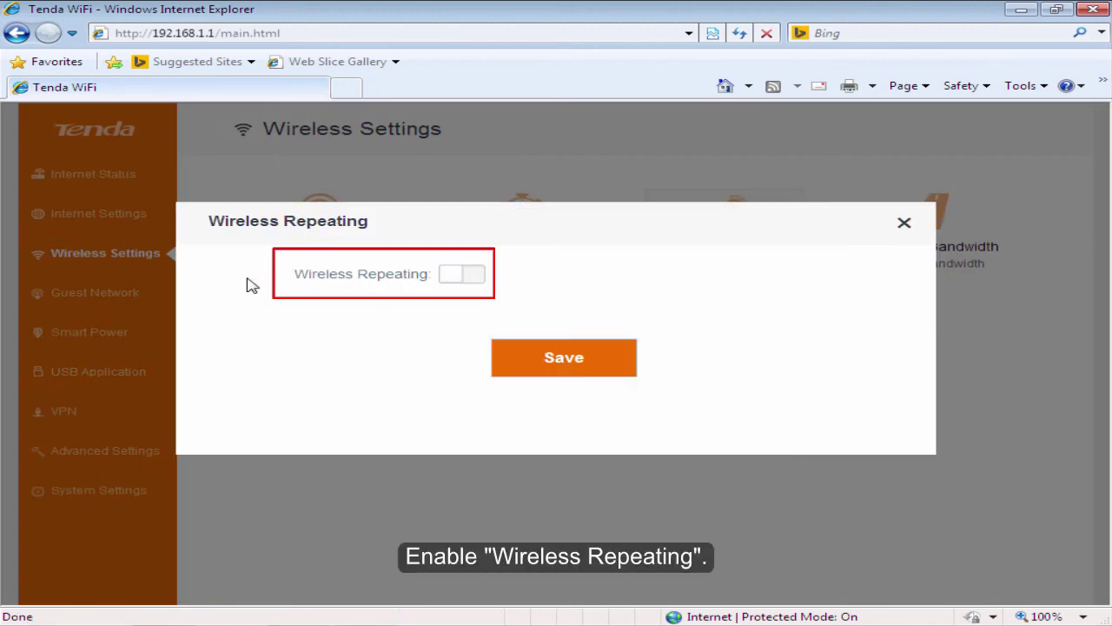
pyautogui.click(477, 277)
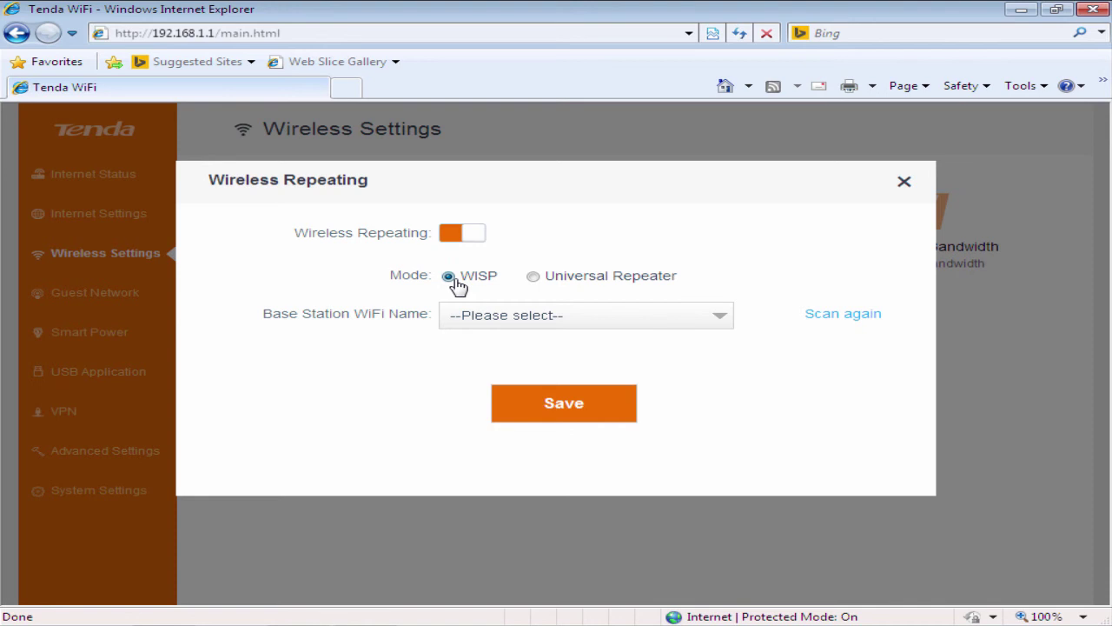
pyautogui.click(722, 318)
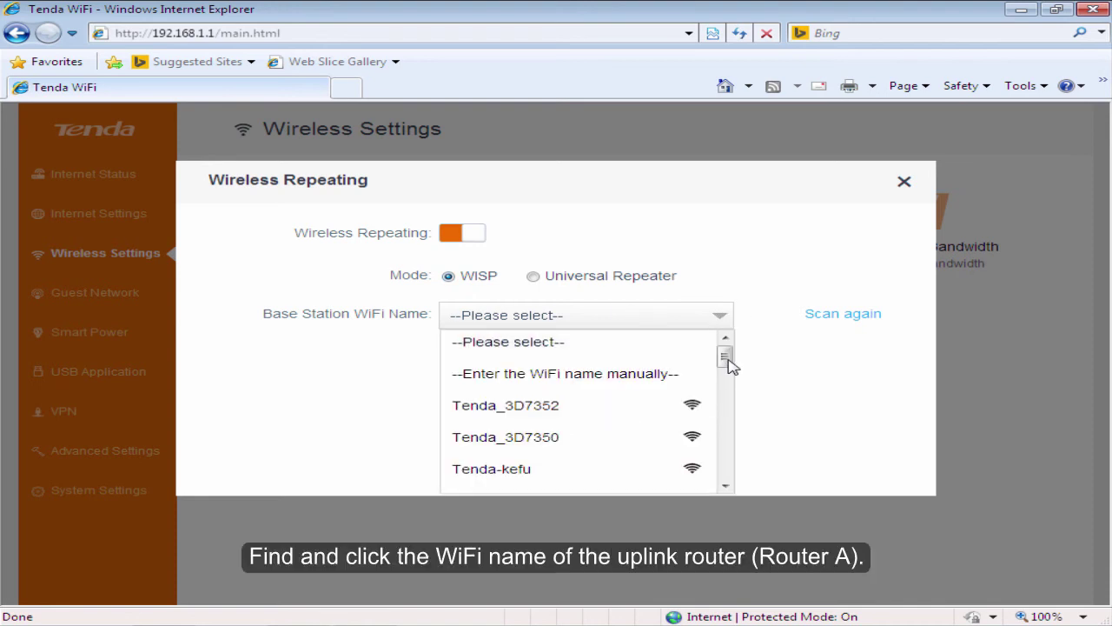
pyautogui.scroll(-2, 728, 368)
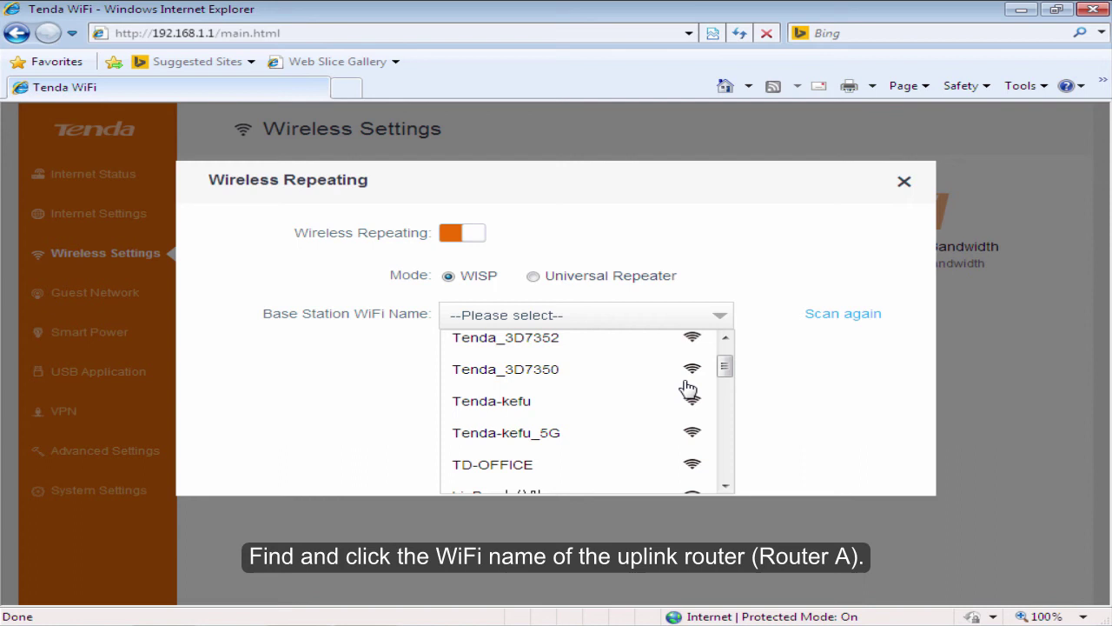
pyautogui.click(509, 412)
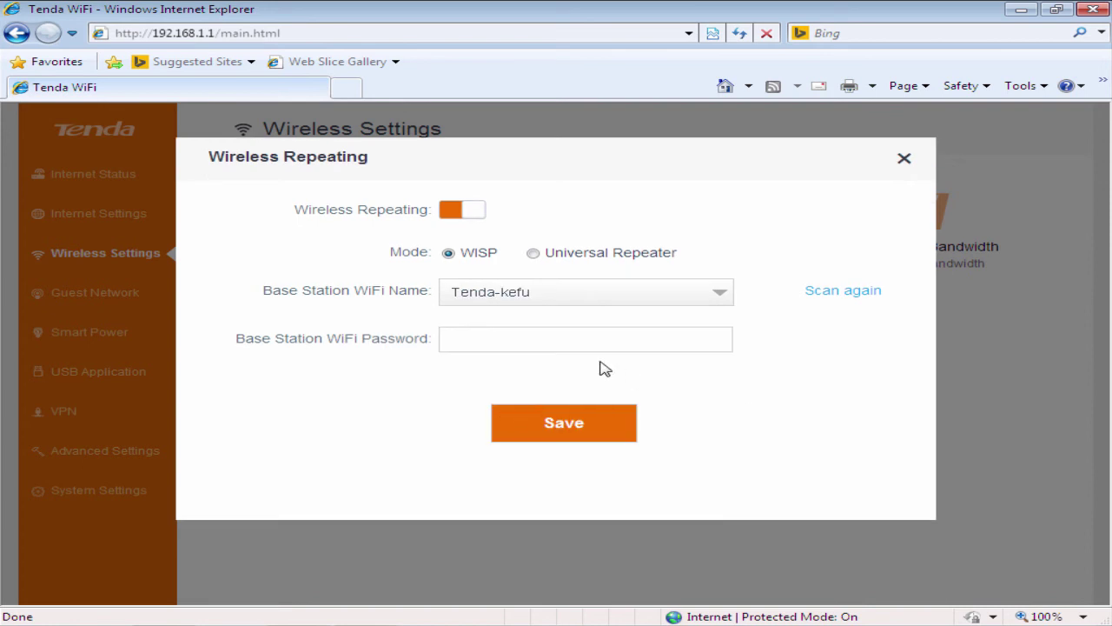
pyautogui.click(539, 337)
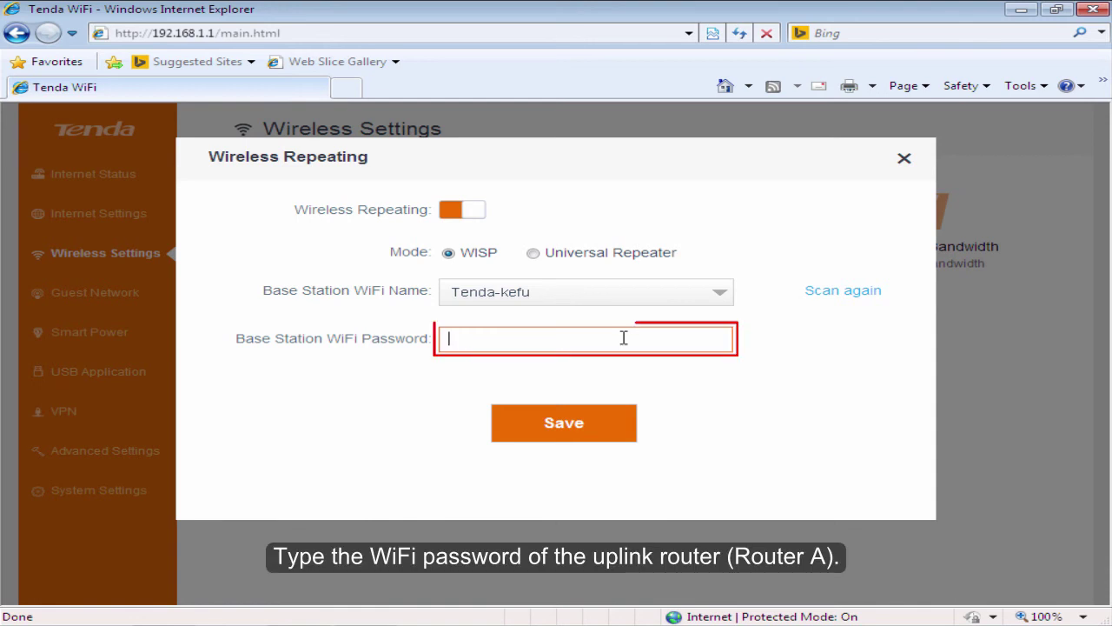
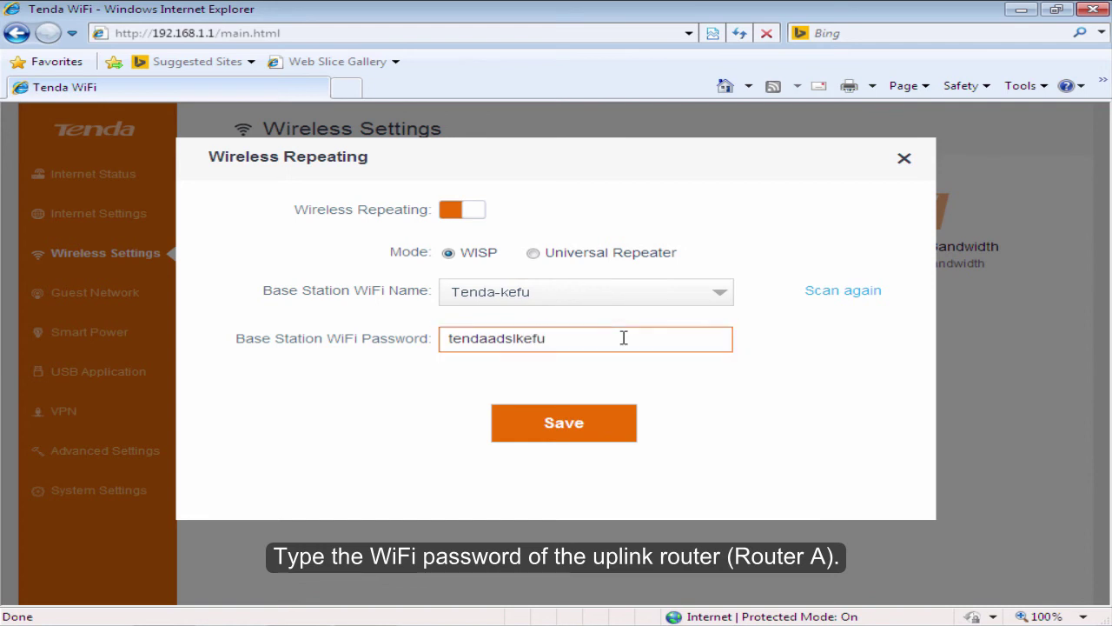
# Save the repeating settings, accept WPS being disabled, and confirm the router reboot.
pyautogui.click(613, 437)
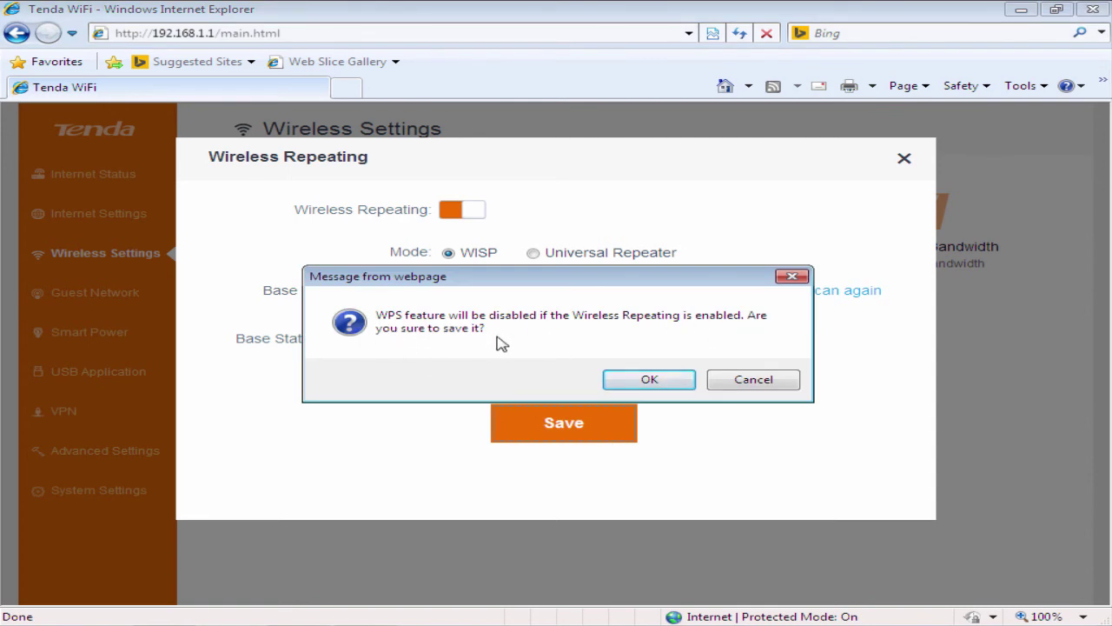
pyautogui.click(672, 388)
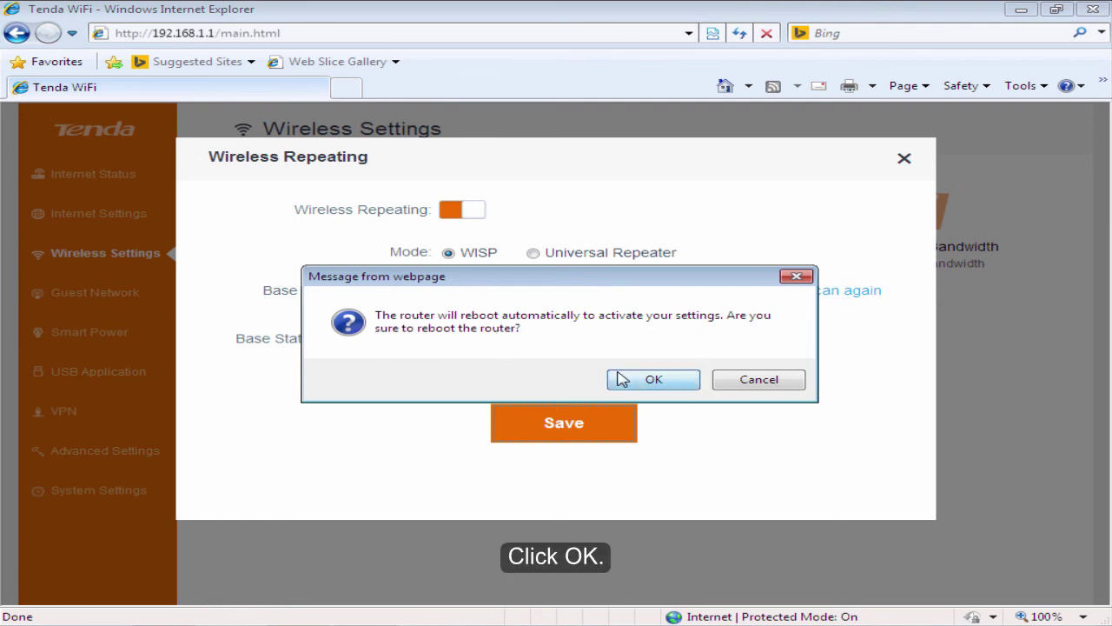
pyautogui.click(622, 380)
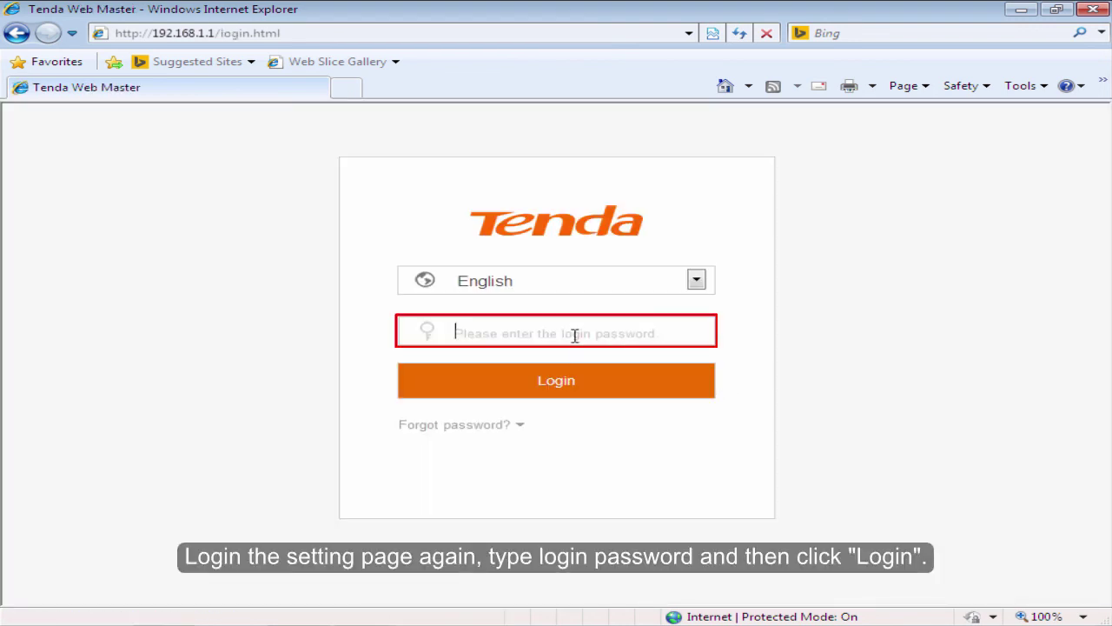
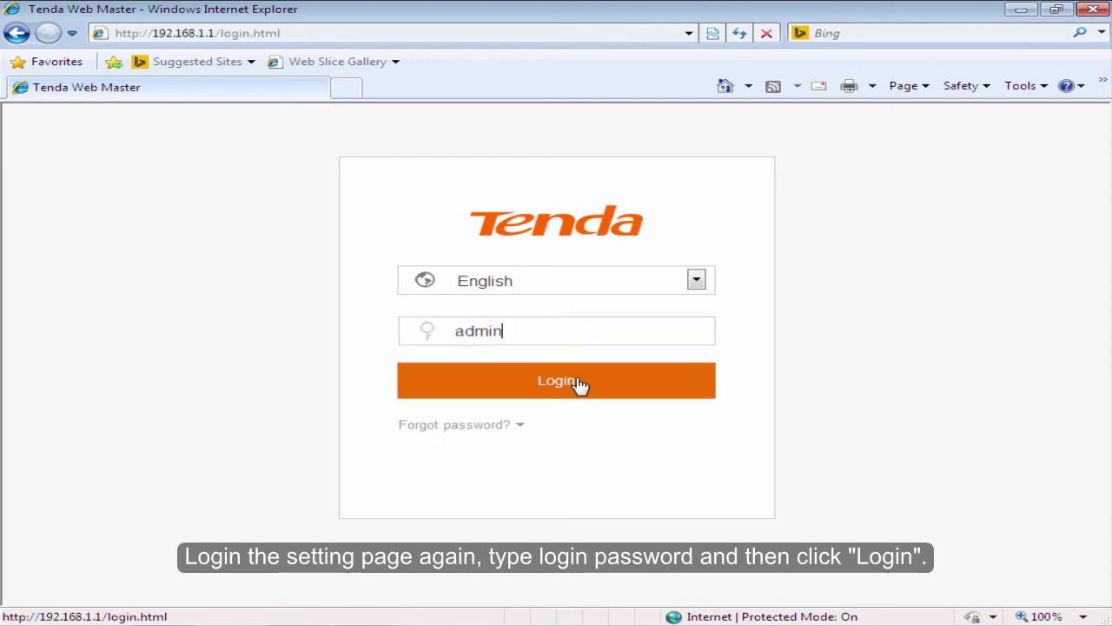
# Log back in with the login password to view the Connected internet status.
pyautogui.click(583, 382)
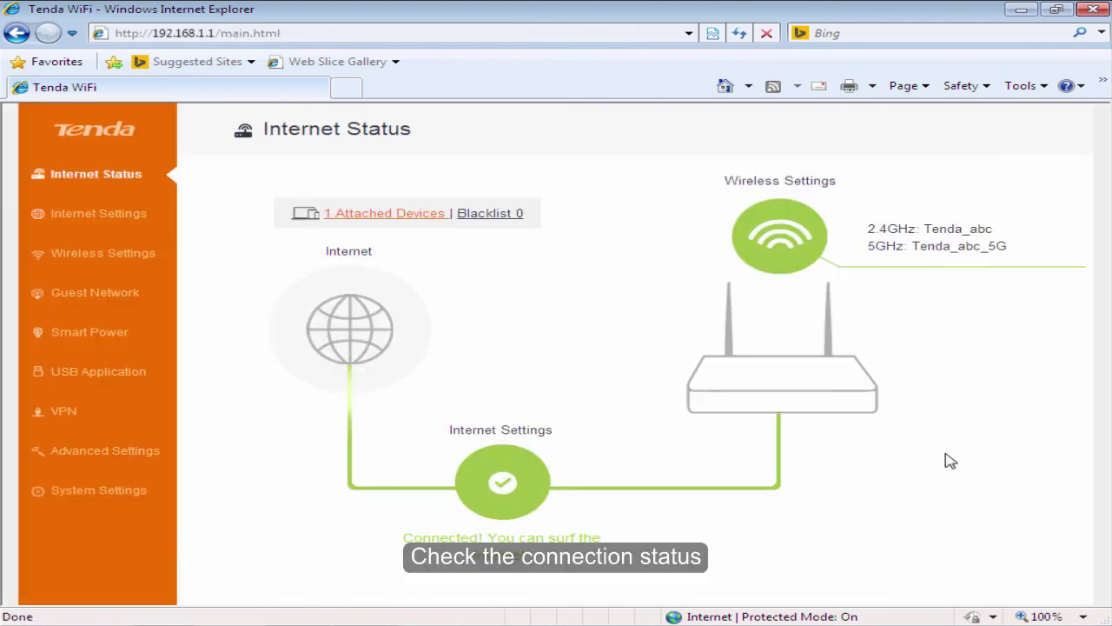